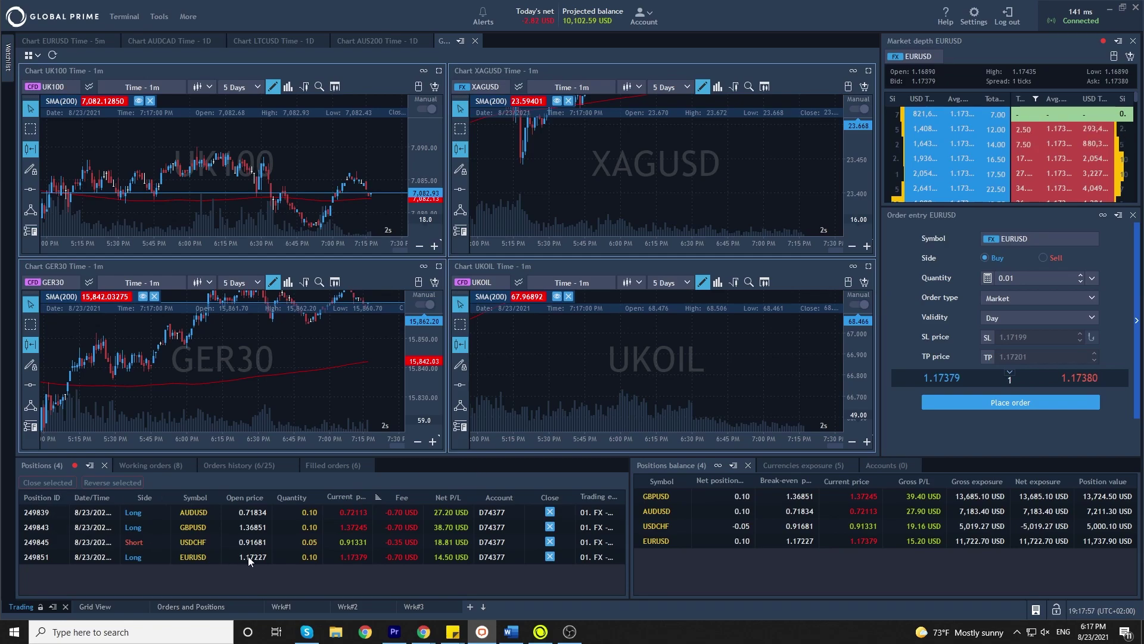
Look through the Grid View, Trading and Orders and Positions workspaces, then add new workspace Wrk#4
left_click(106, 605)
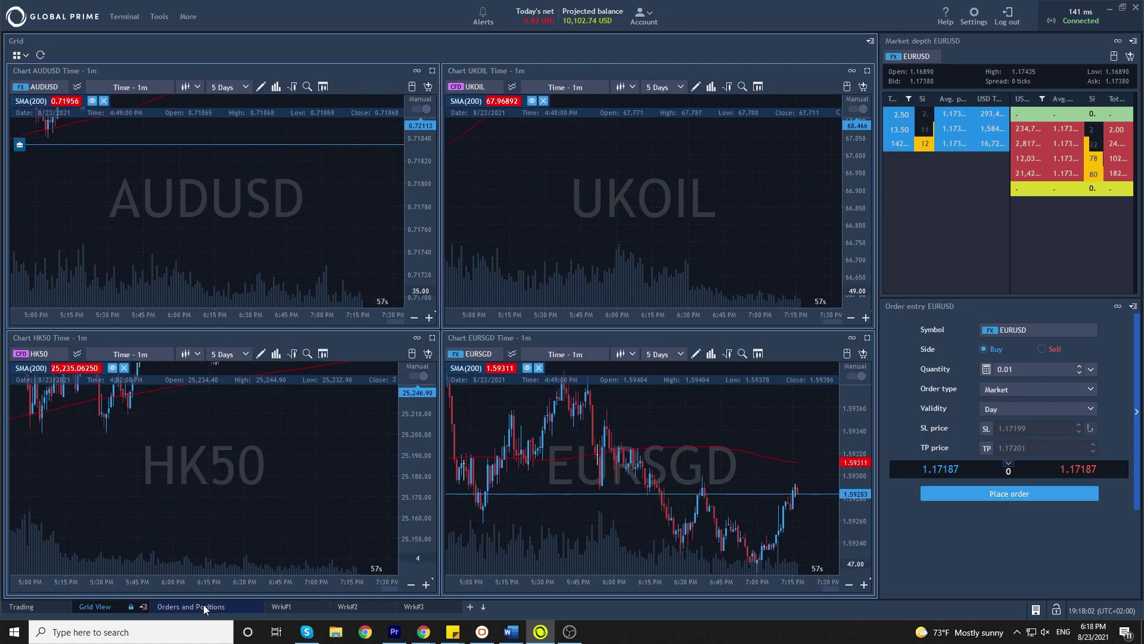
left_click(38, 606)
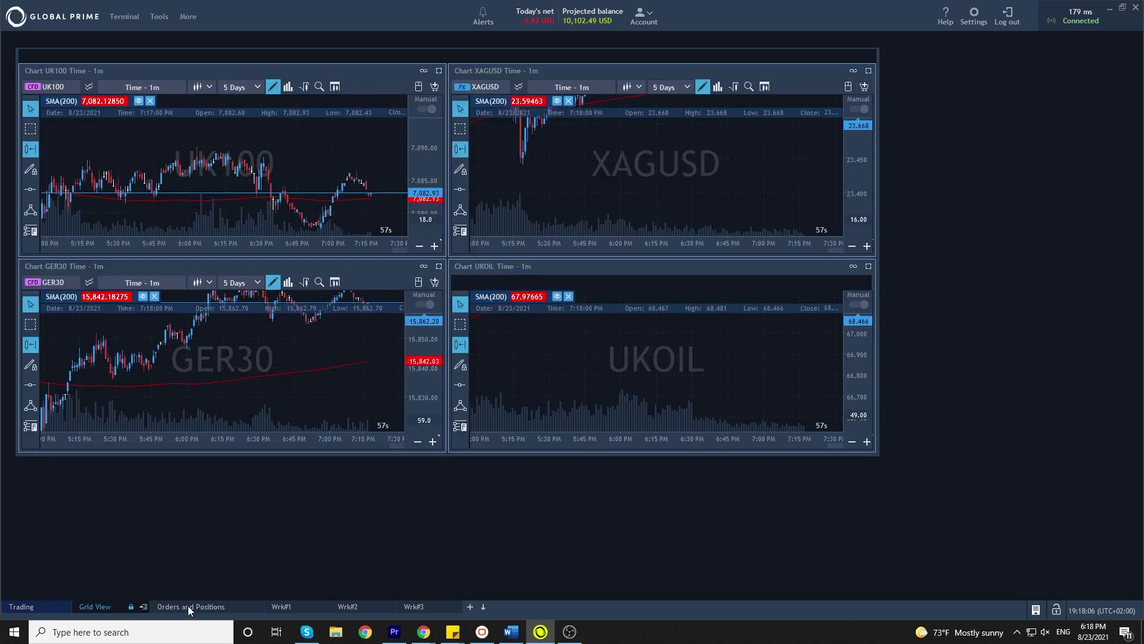
left_click(187, 606)
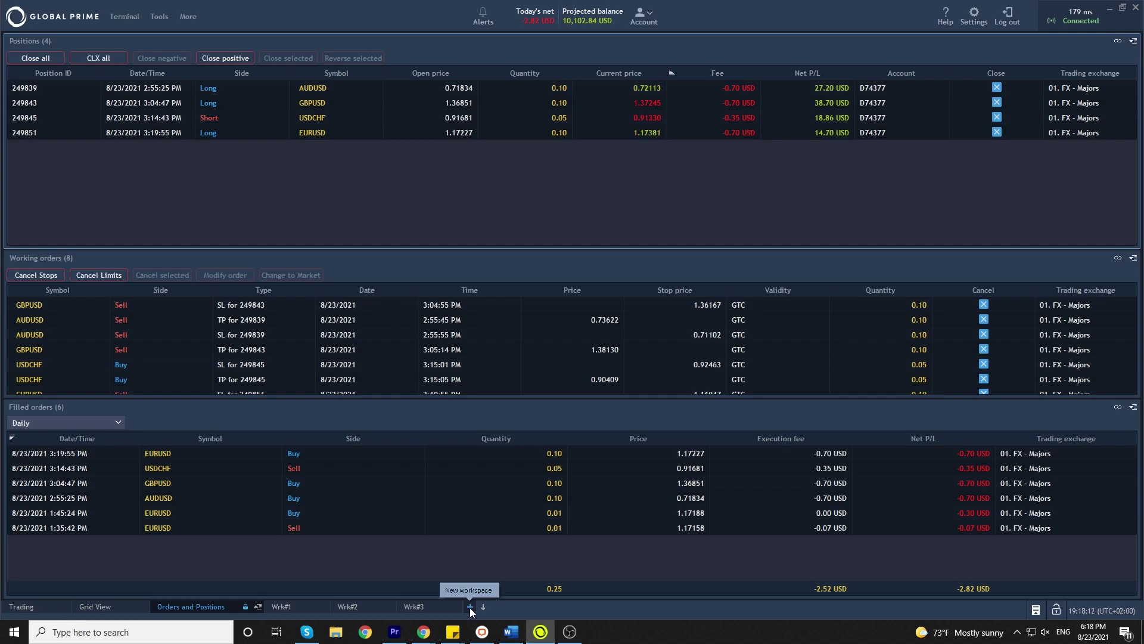
left_click(470, 606)
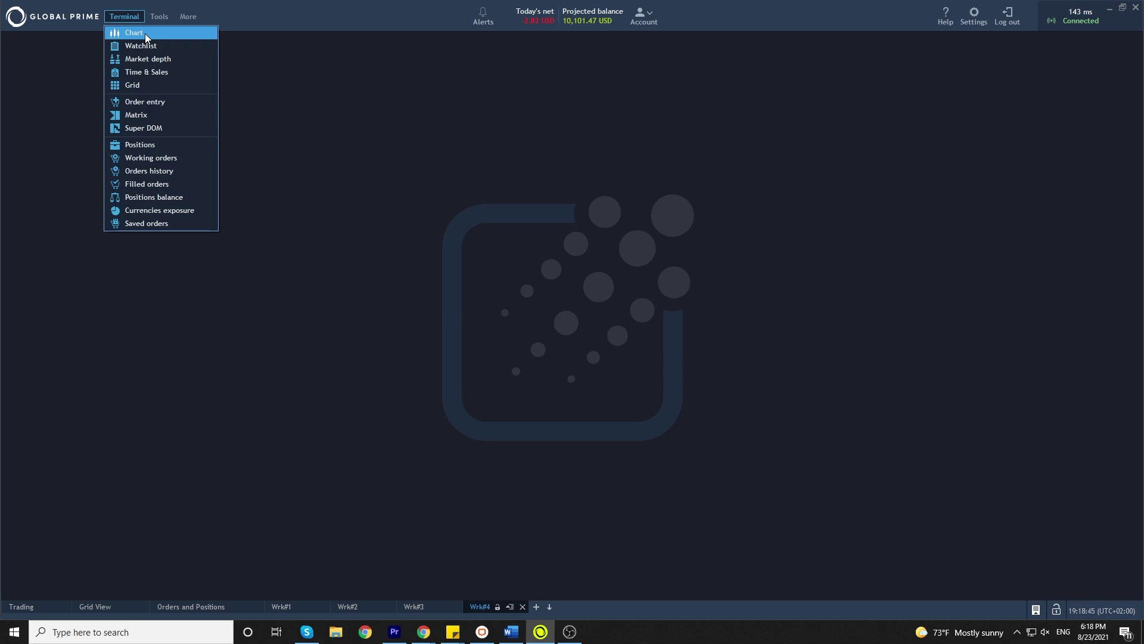
Add a chart to the empty workspace and keep Candle as its style in chart Settings
left_click(144, 33)
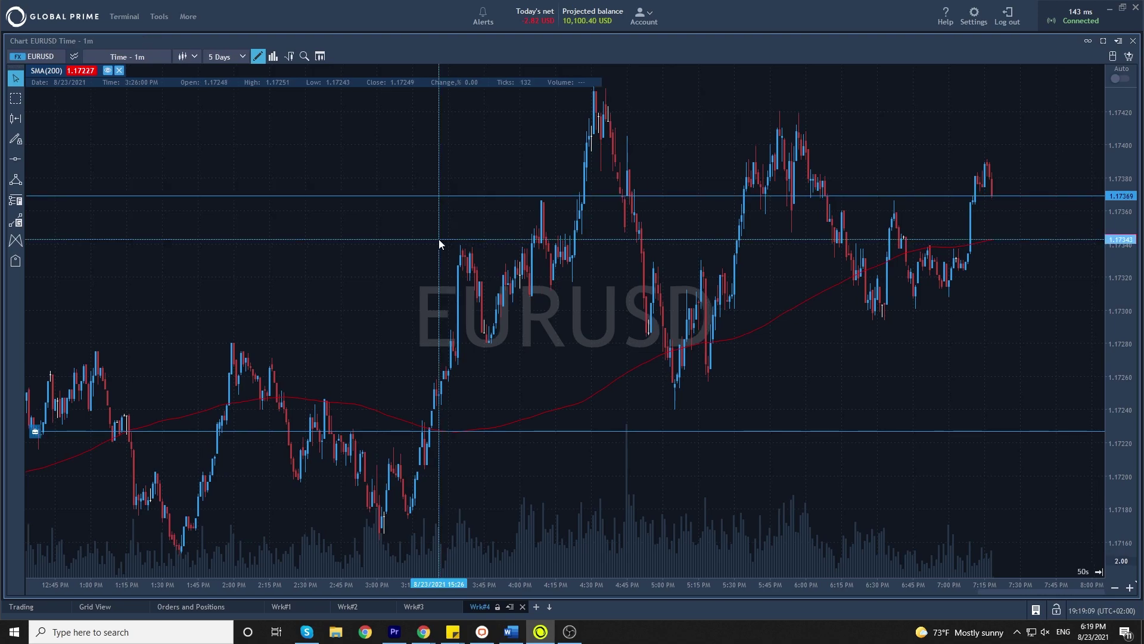
right_click(438, 239)
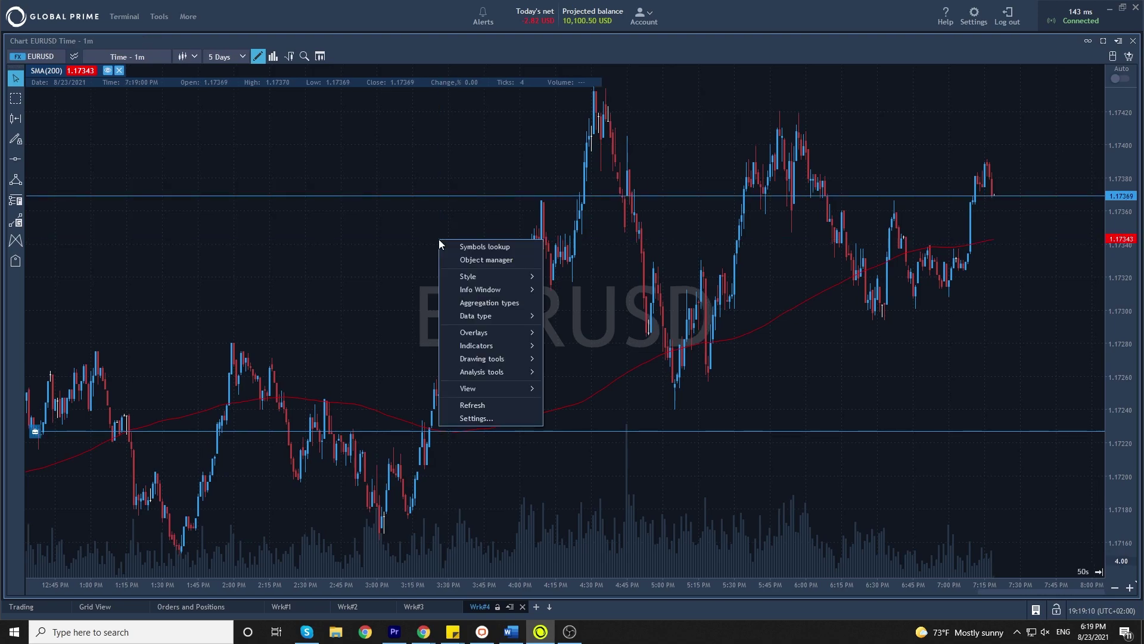
left_click(504, 418)
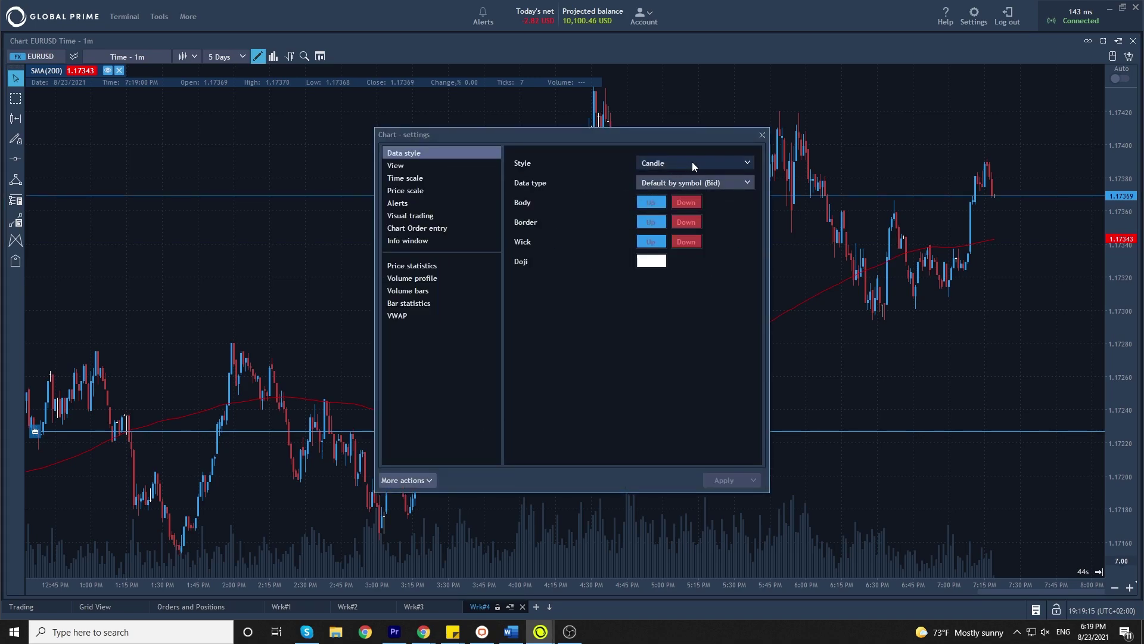
left_click(723, 162)
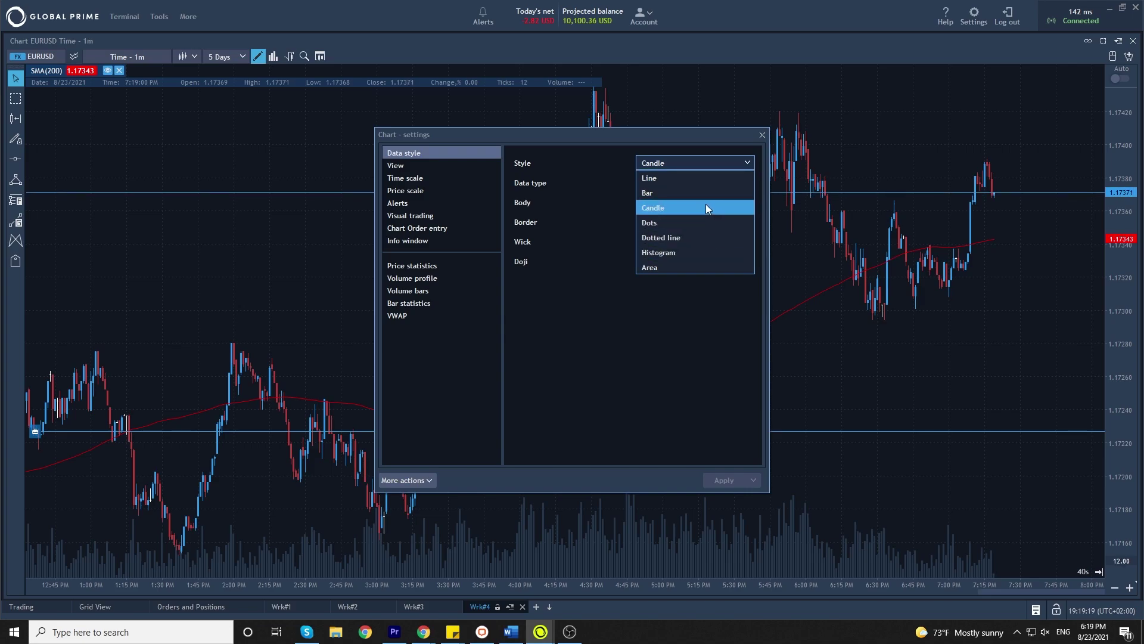
left_click(663, 312)
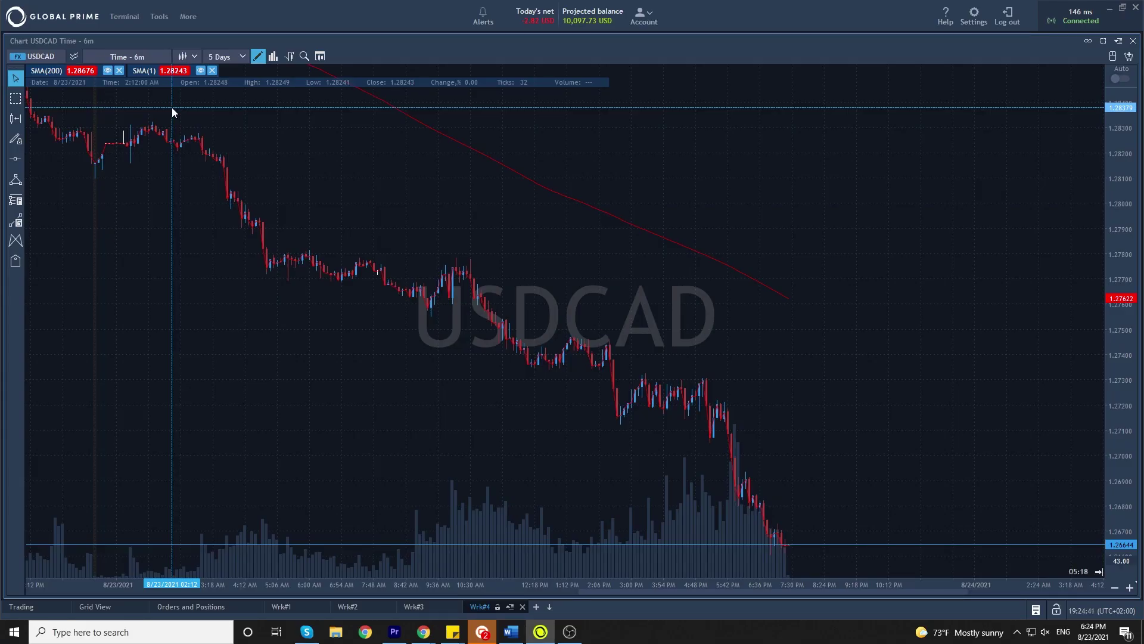
Add a EURUSD chart window and dock it beside the USDCAD chart
left_click(134, 18)
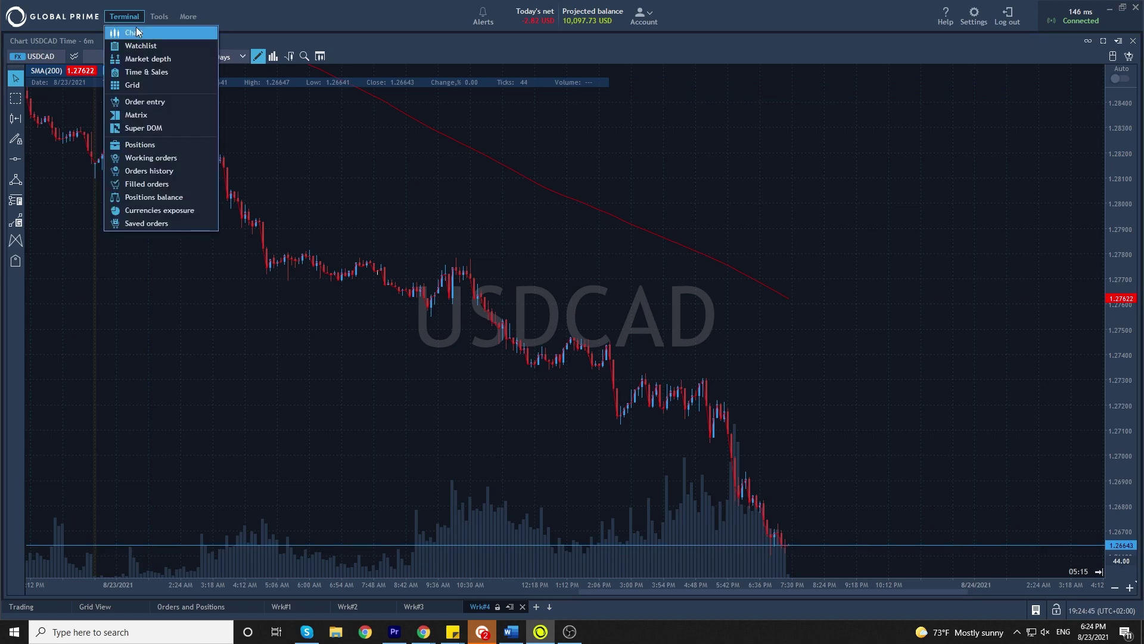
left_click(138, 32)
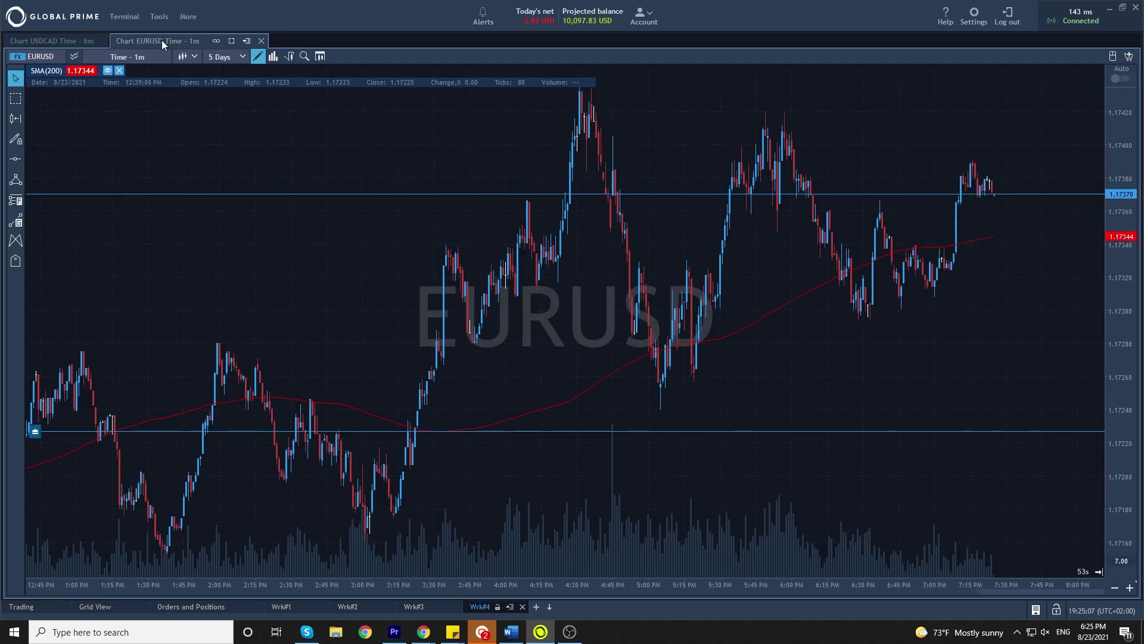
left_click_drag(160, 39, 591, 314)
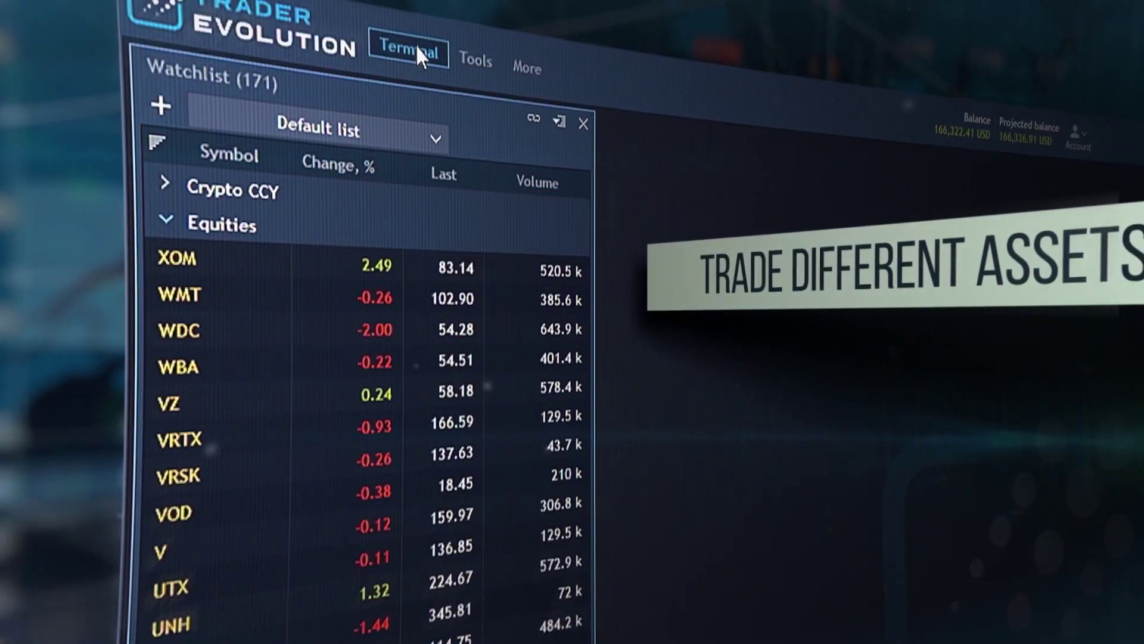
Load USDCAD into the chart from the FX - Majors symbol list
left_click(411, 48)
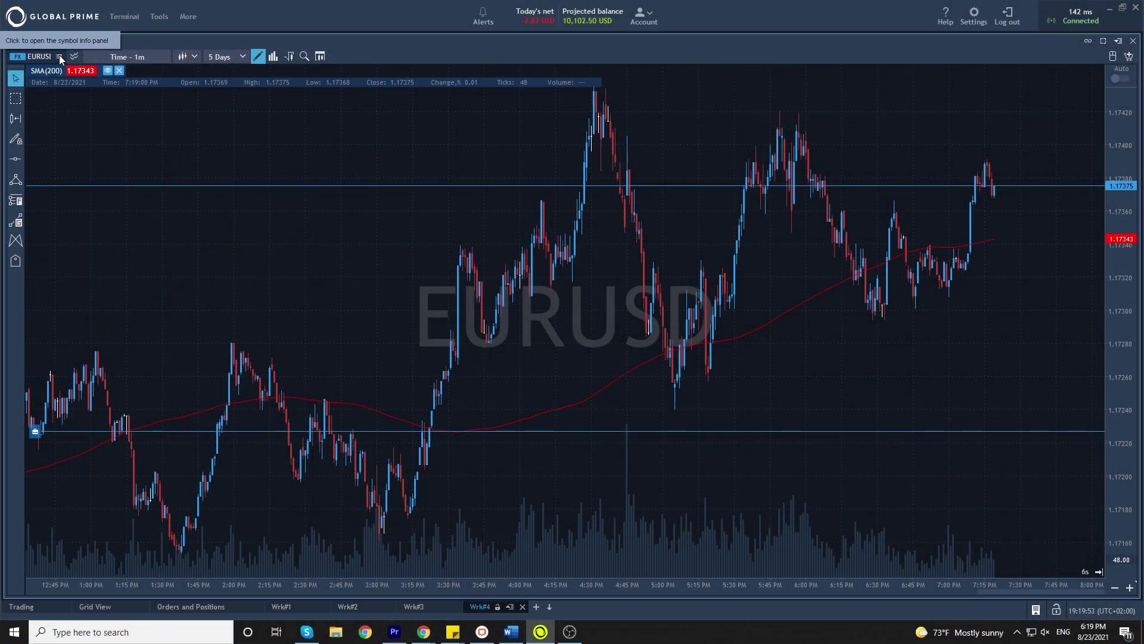
left_click(58, 55)
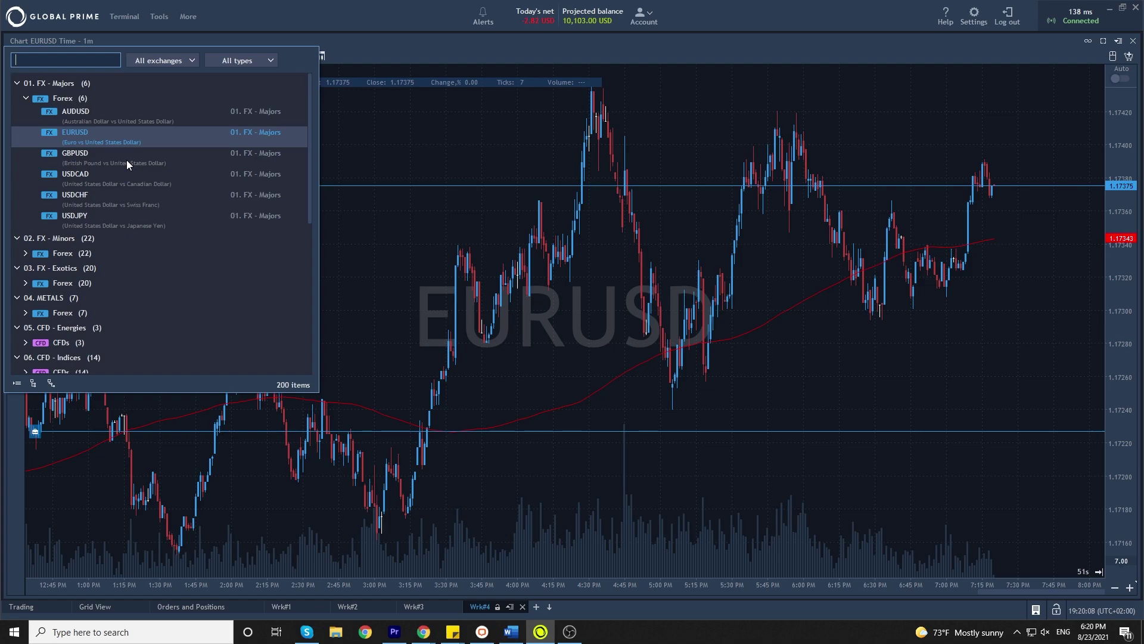
left_click(146, 185)
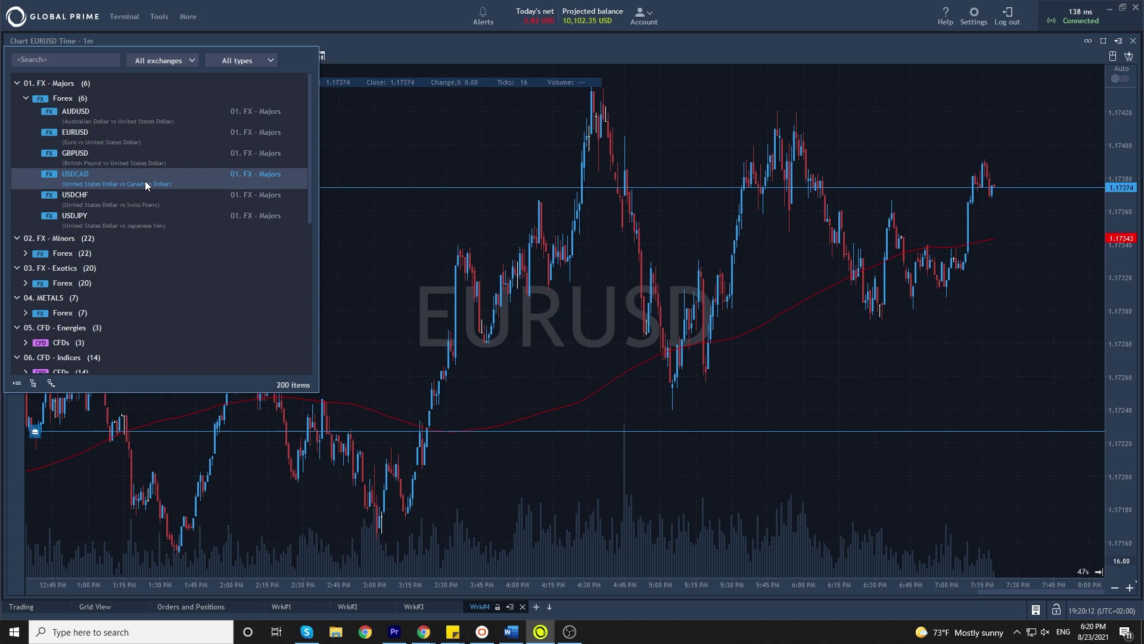
double_click(146, 181)
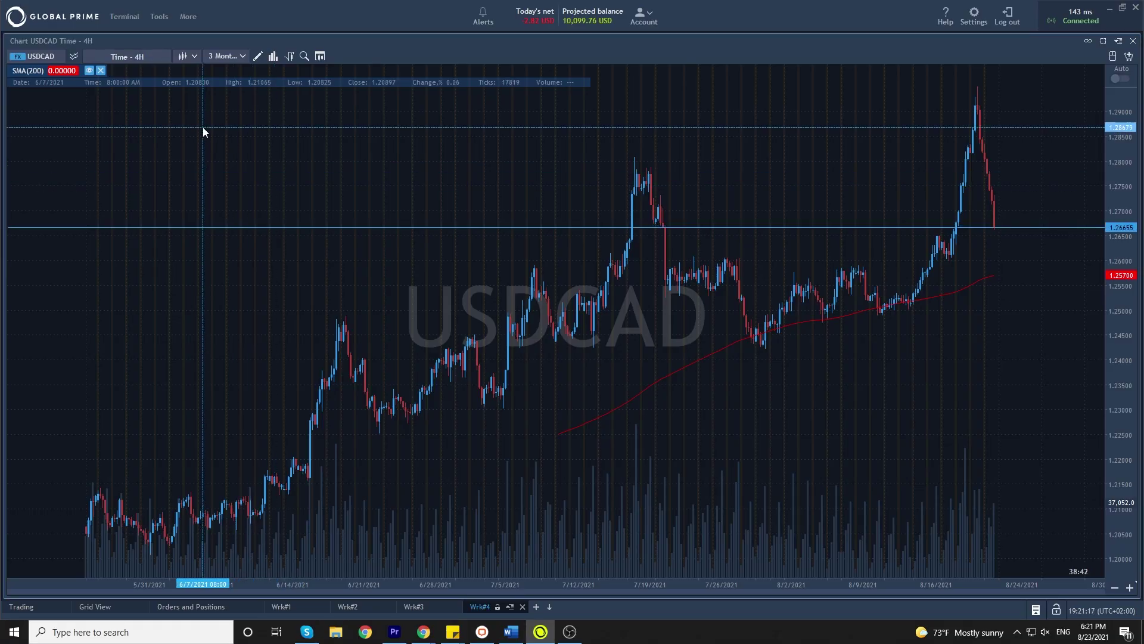
Apply a custom timeframe with Time aggregation at 6 minutes per bar to the USDCAD chart
left_click(139, 56)
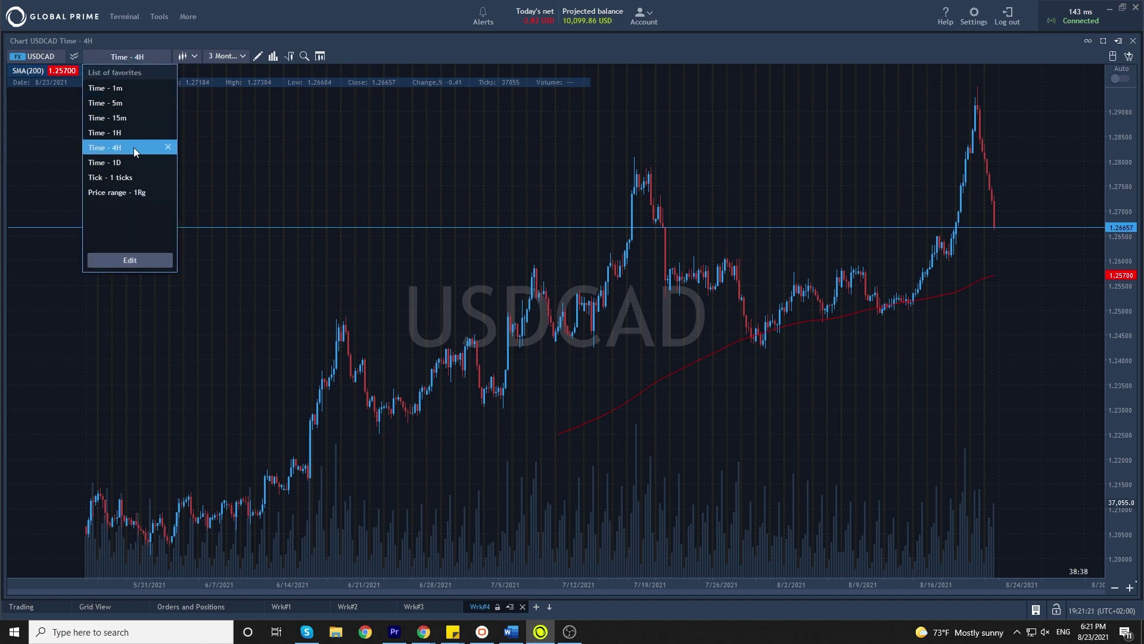
left_click(138, 260)
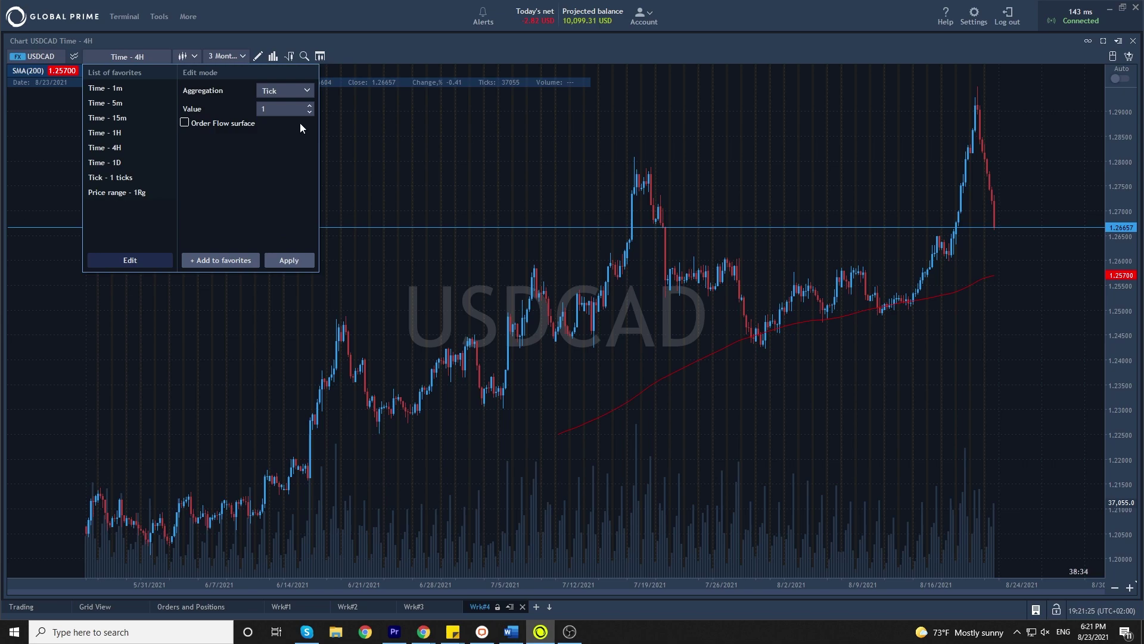
left_click(304, 91)
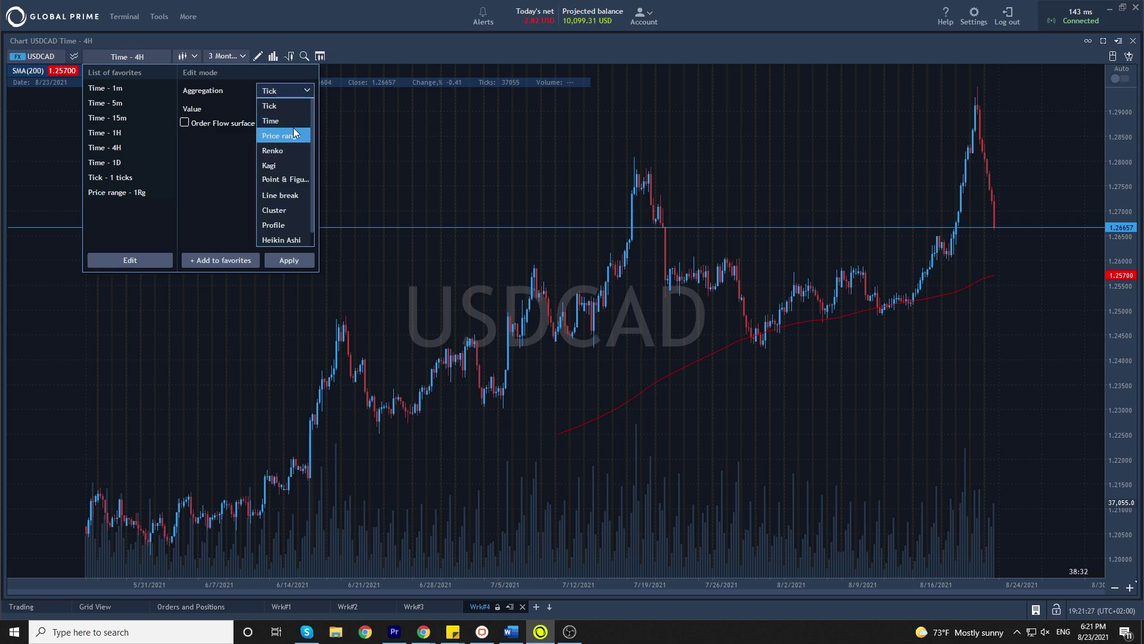
left_click(271, 121)
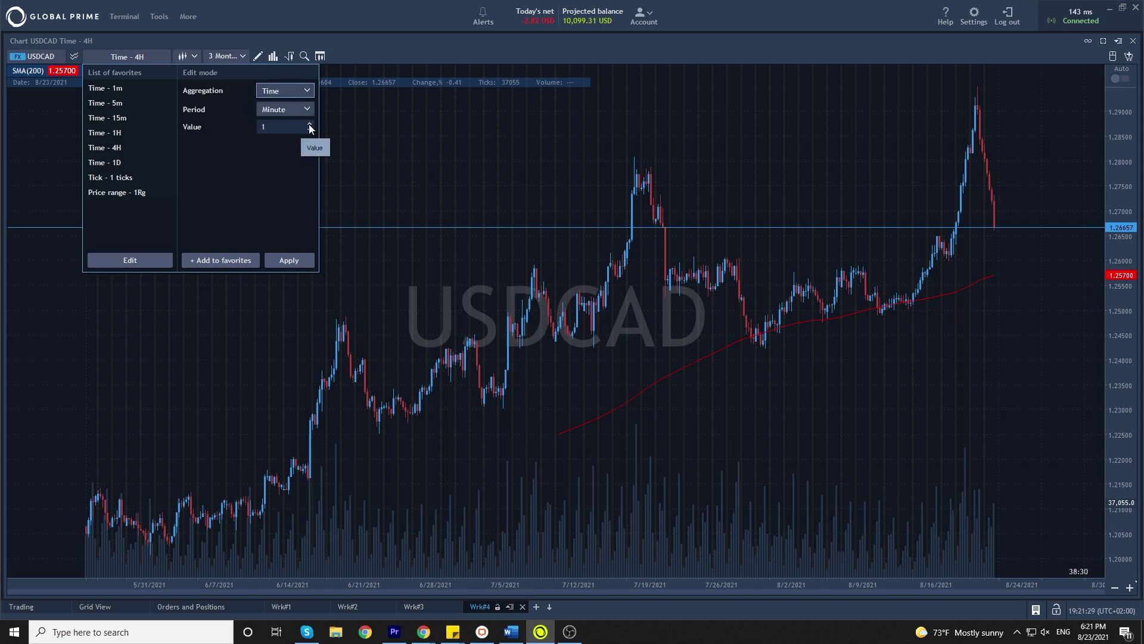
double_click(309, 125)
left_click(285, 260)
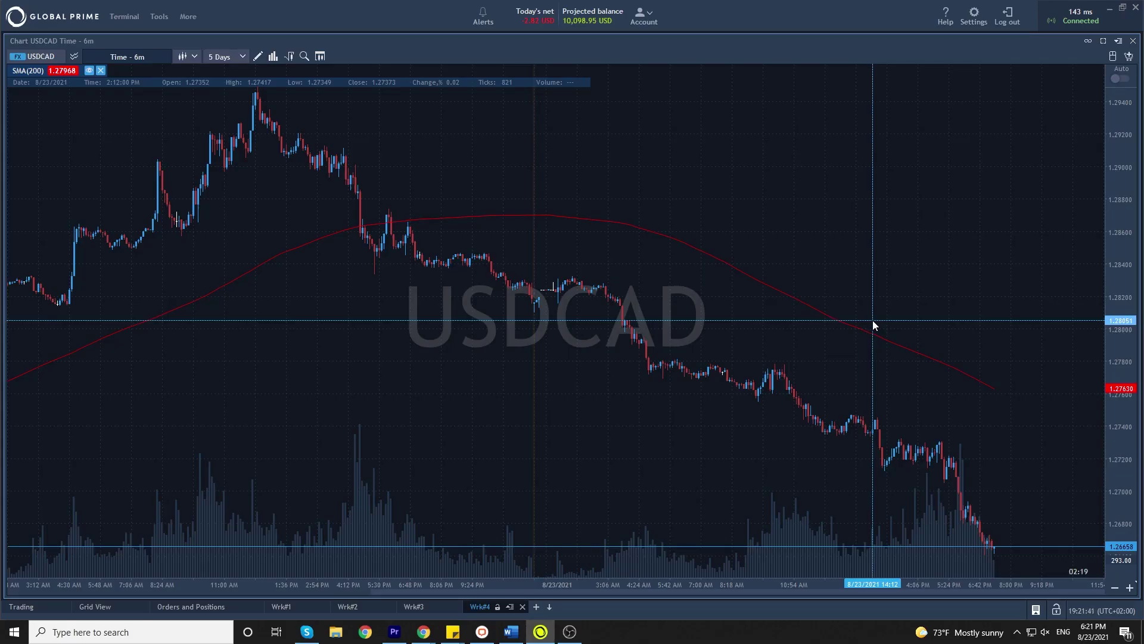
Pan the USDCAD chart along the time axis, then zoom in and back out
left_click_drag(884, 378, 564, 342)
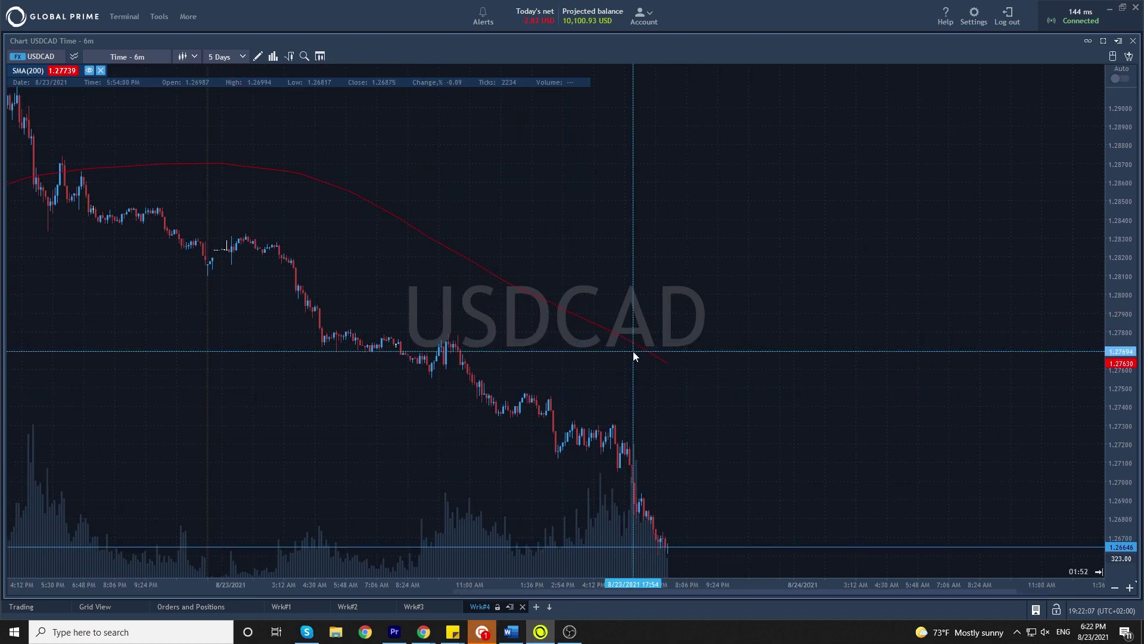
scroll(634, 357, "up", 4)
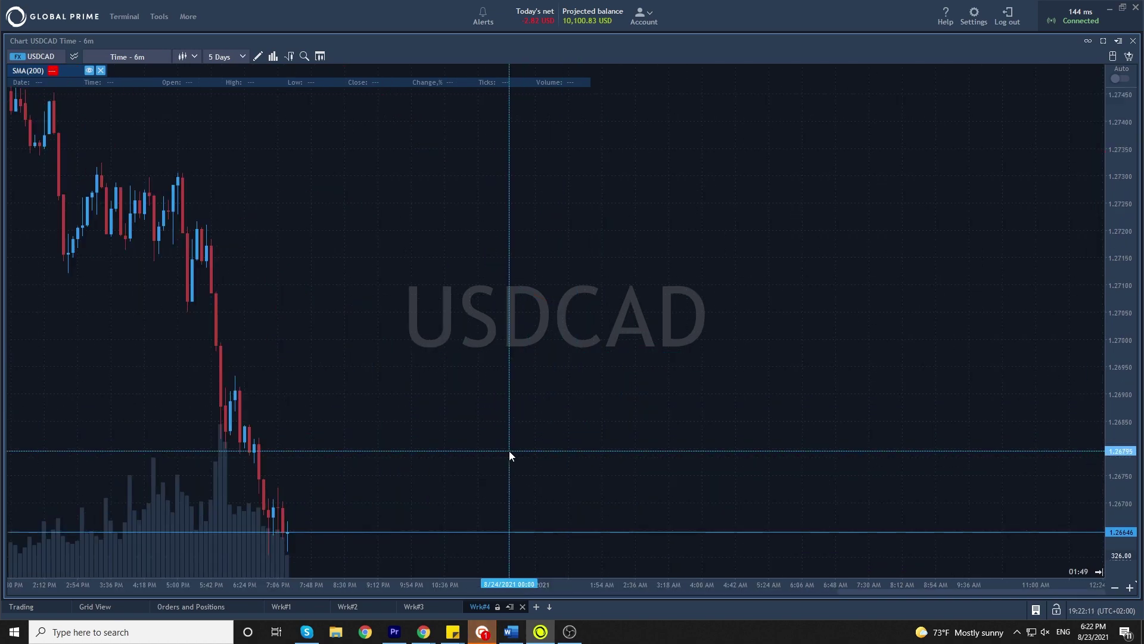
scroll(472, 455, "down", 2)
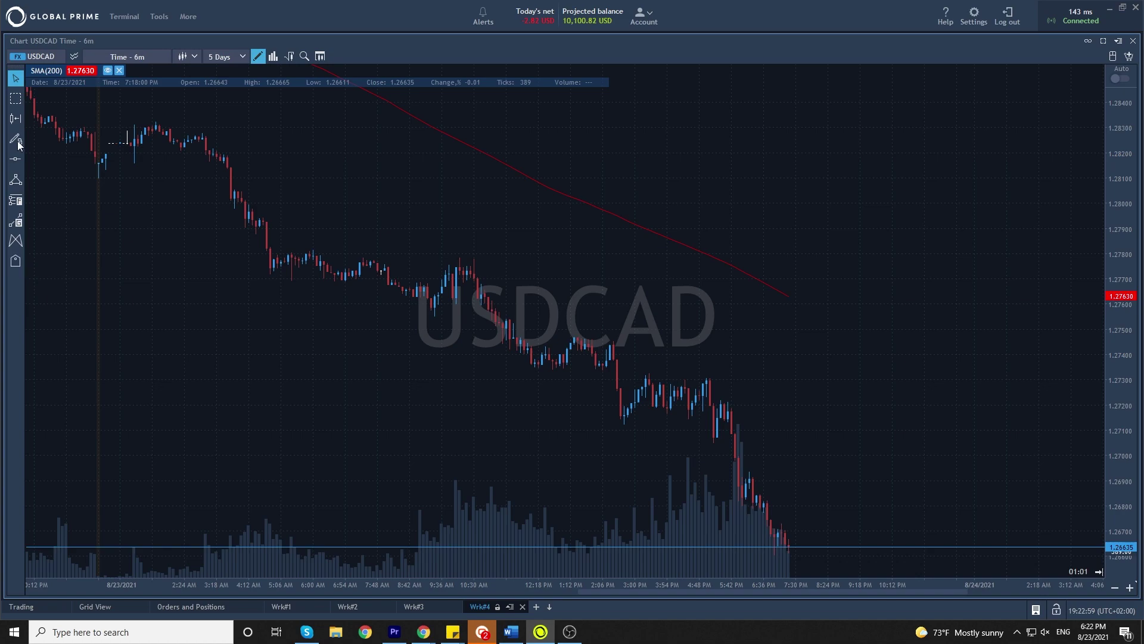
Toggle the drawing toolbar and browse the line, Fibonacci and Gann tool groups
left_click(258, 56)
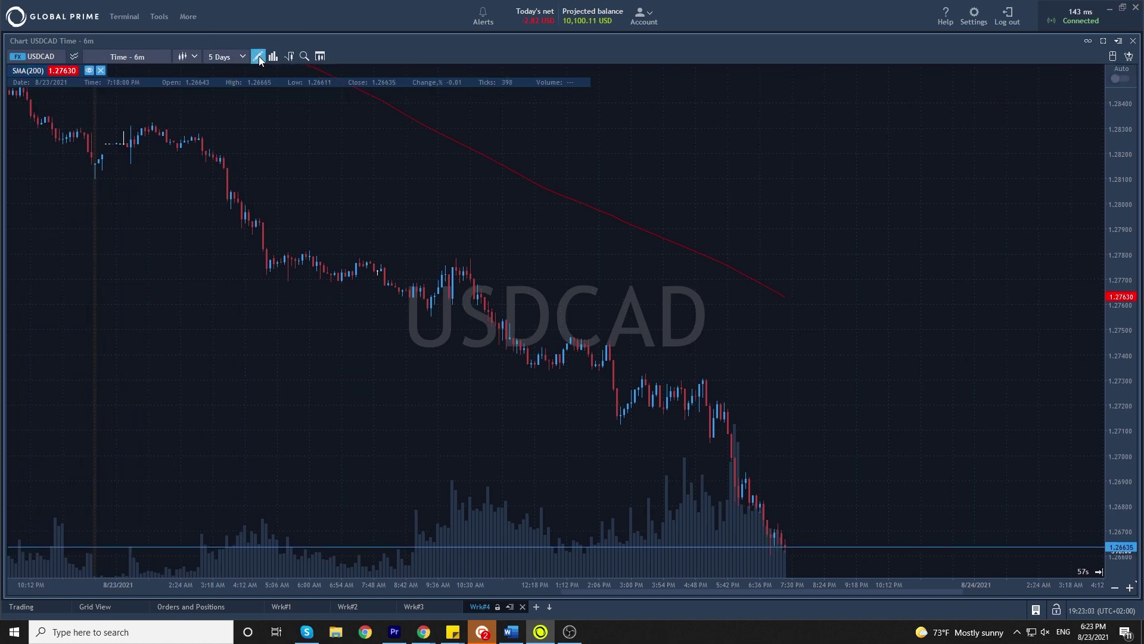
left_click(258, 56)
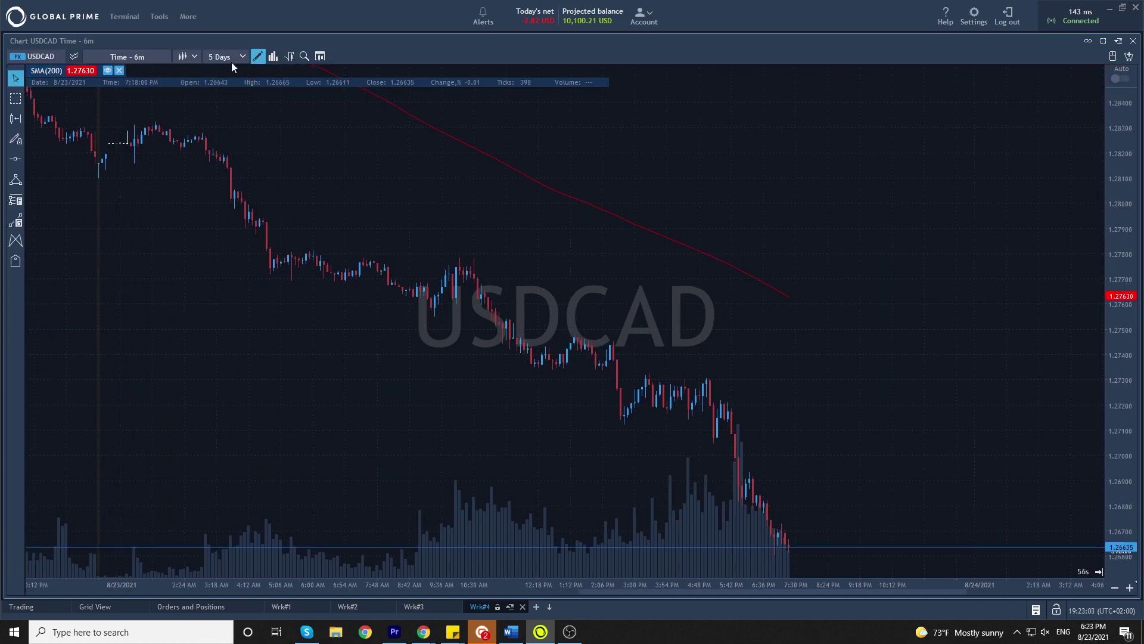
left_click(16, 160)
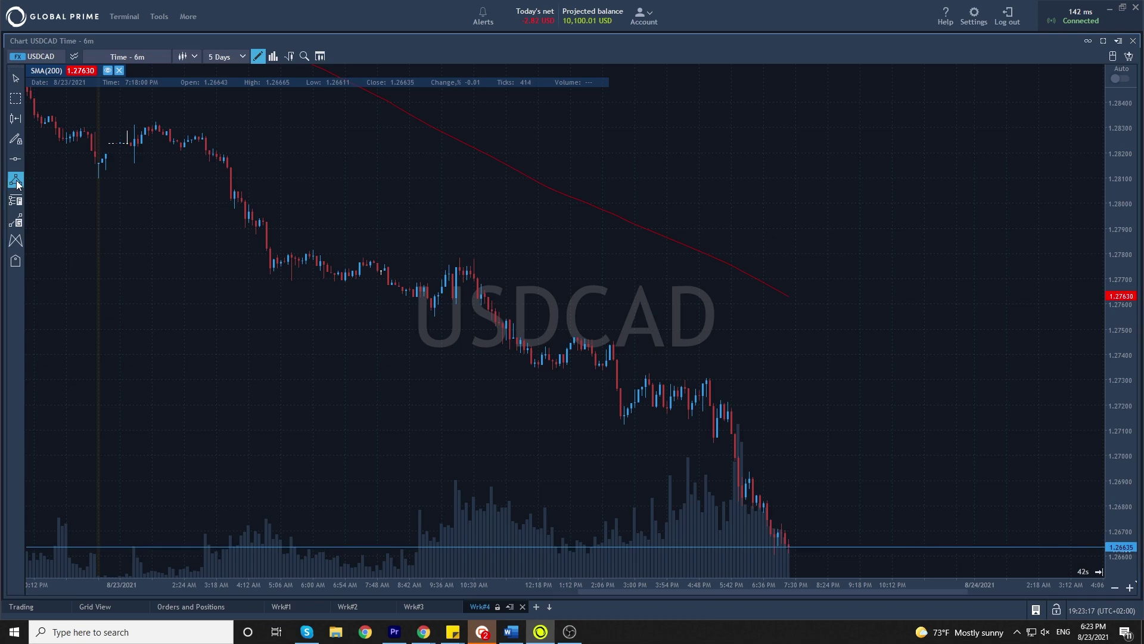
left_click(16, 201)
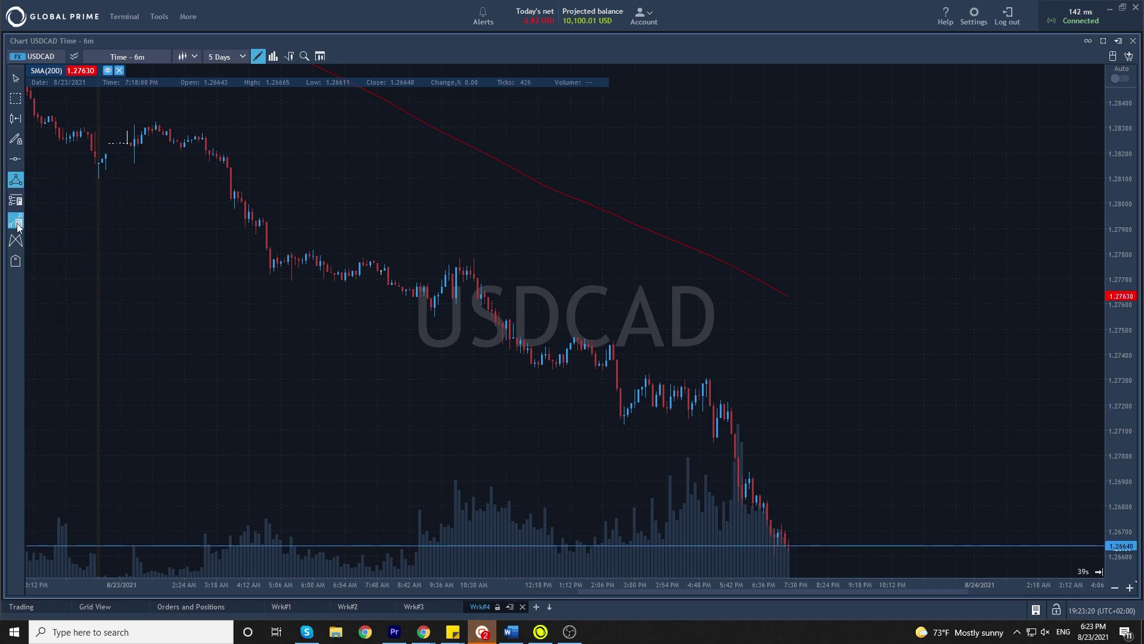
left_click(18, 224)
left_click(21, 204)
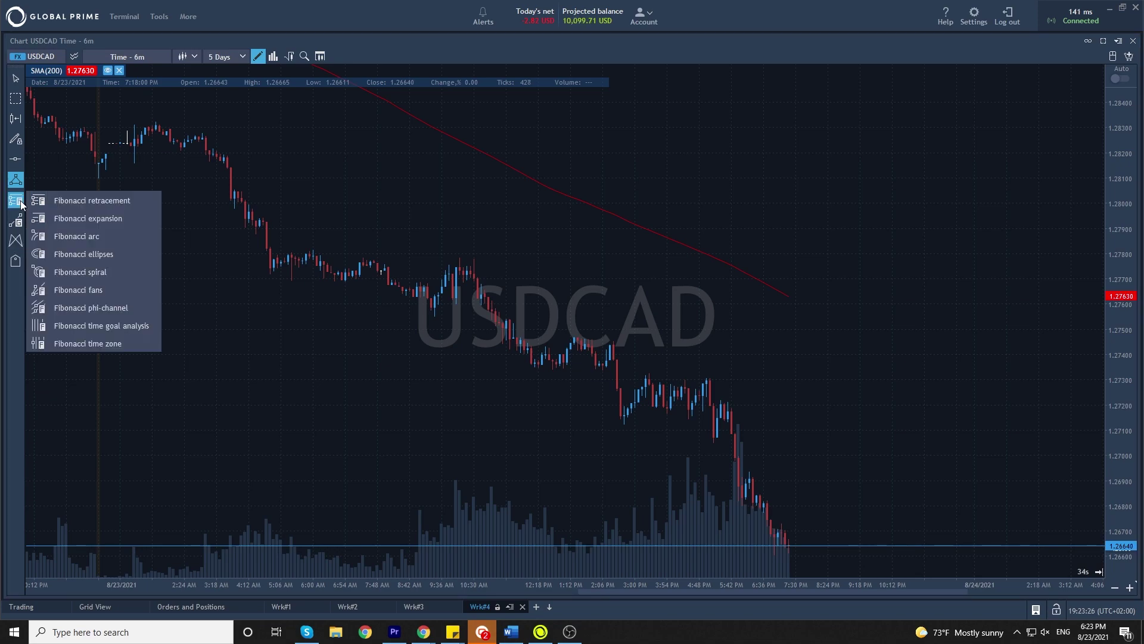
Draw a Fibonacci retracement between two anchor points on the USDCAD chart, then delete it
left_click(81, 201)
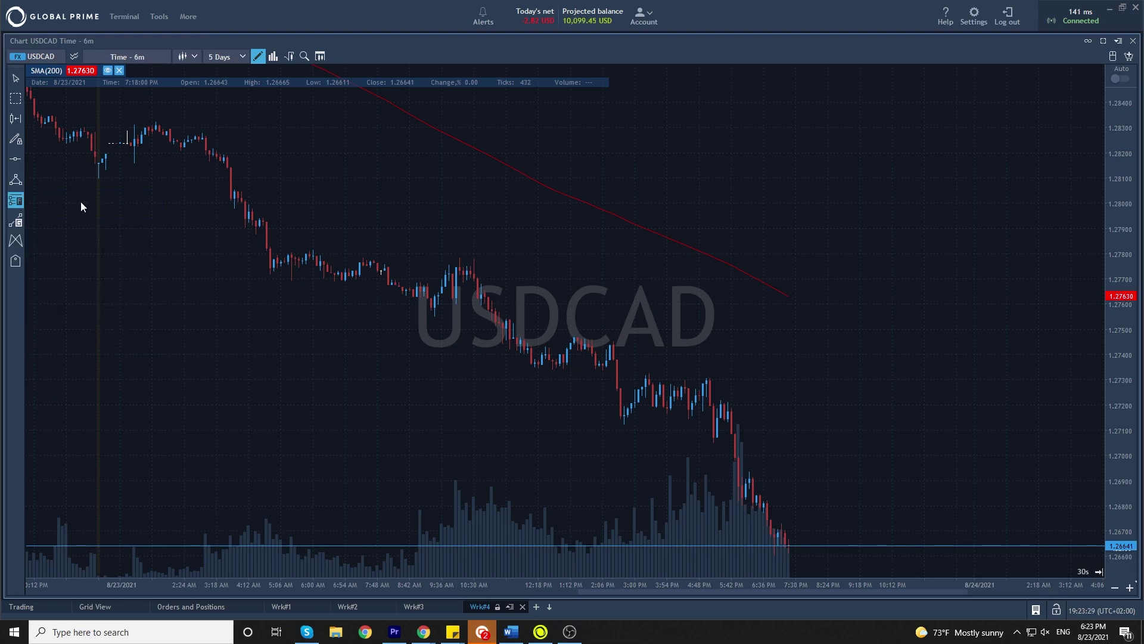
left_click(513, 318)
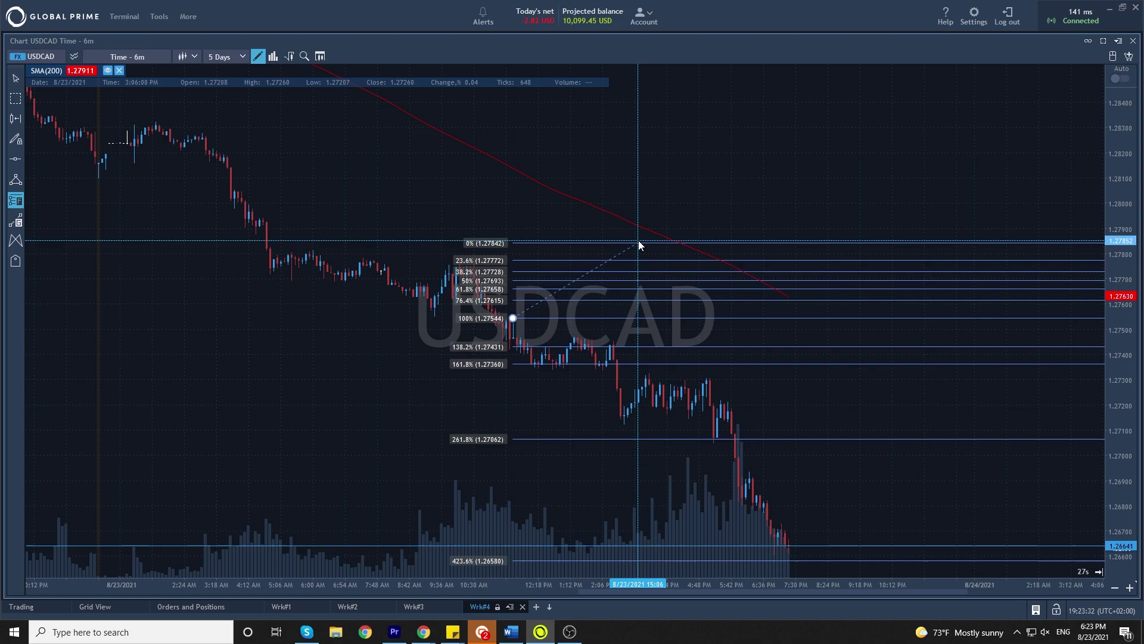
left_click(625, 220)
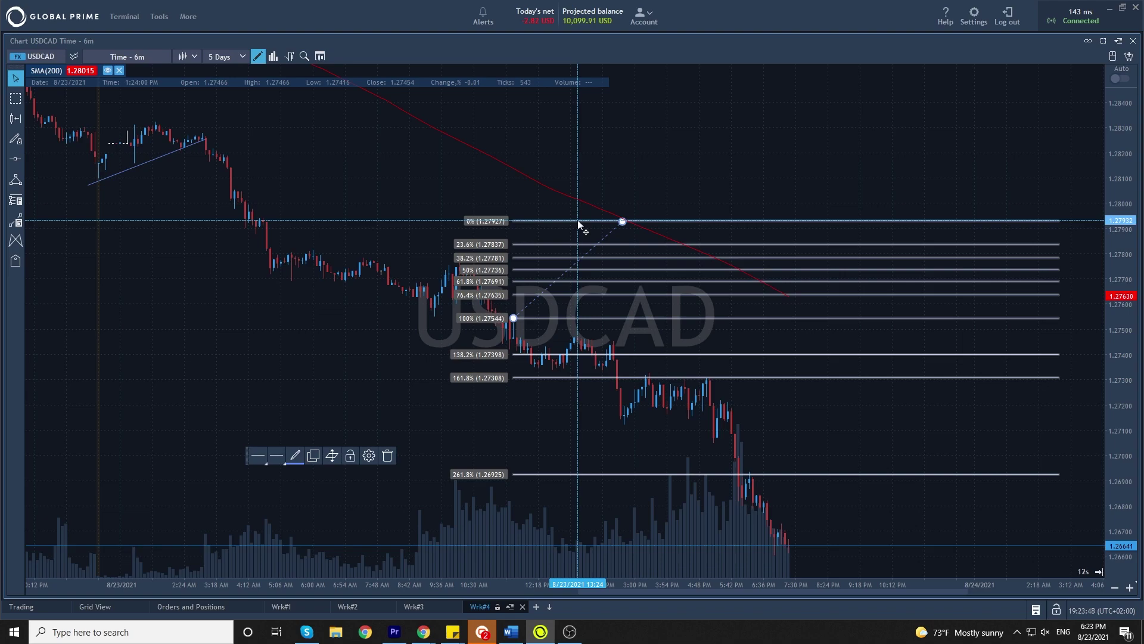
key("Delete")
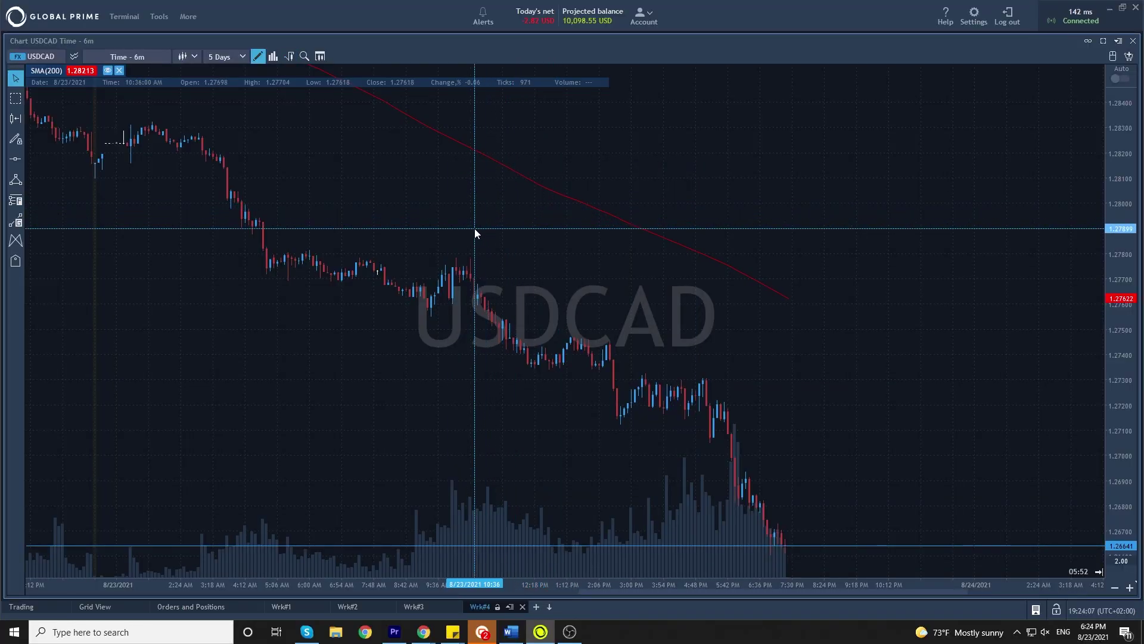
Add the SMA(200) indicator from the indicator list
left_click(291, 57)
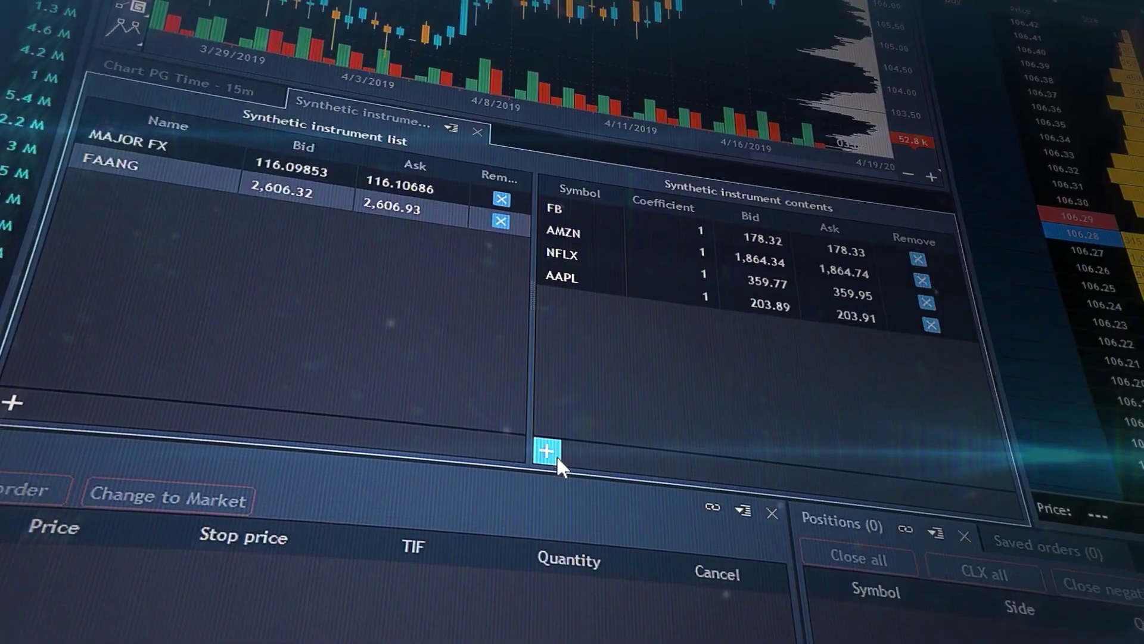
left_click(547, 460)
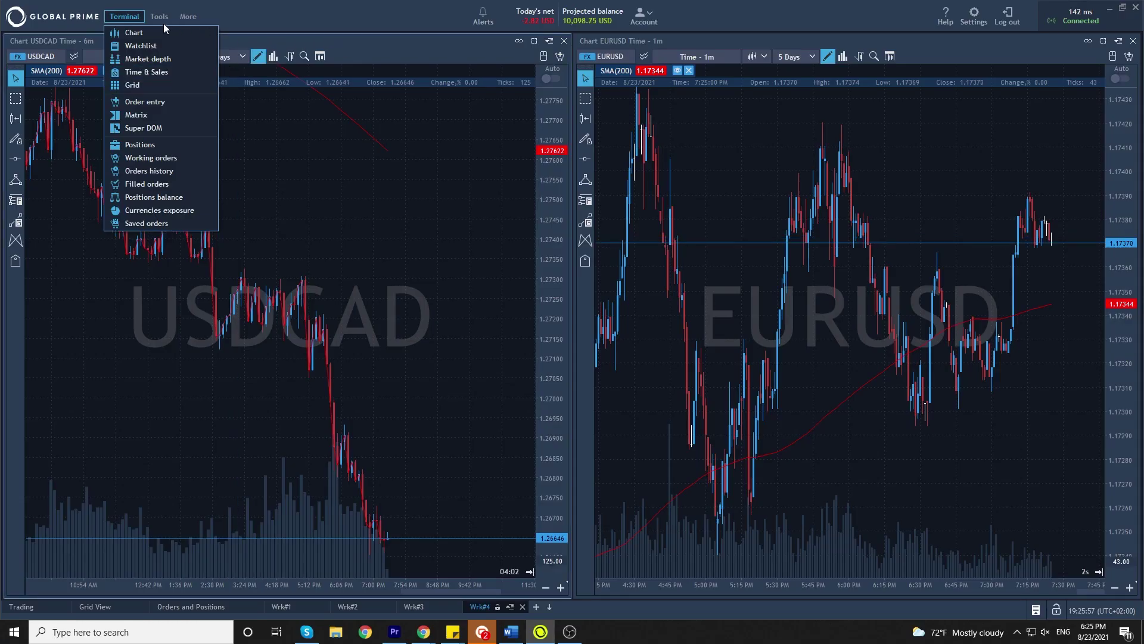
Add an Order entry panel and dock it alongside the two charts
left_click(130, 17)
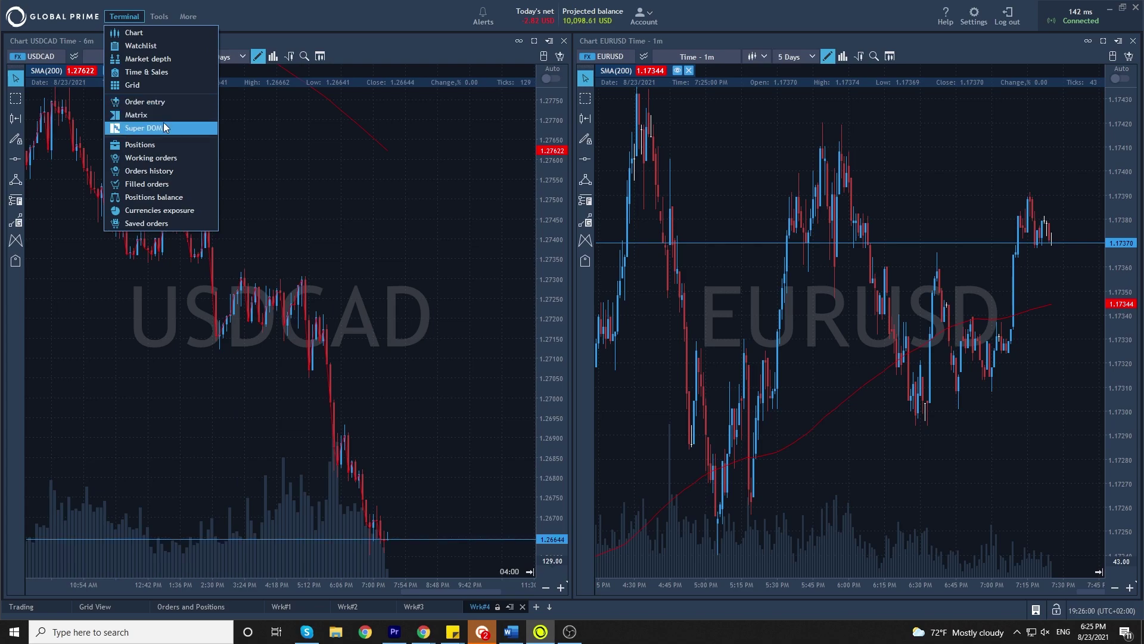
left_click(170, 100)
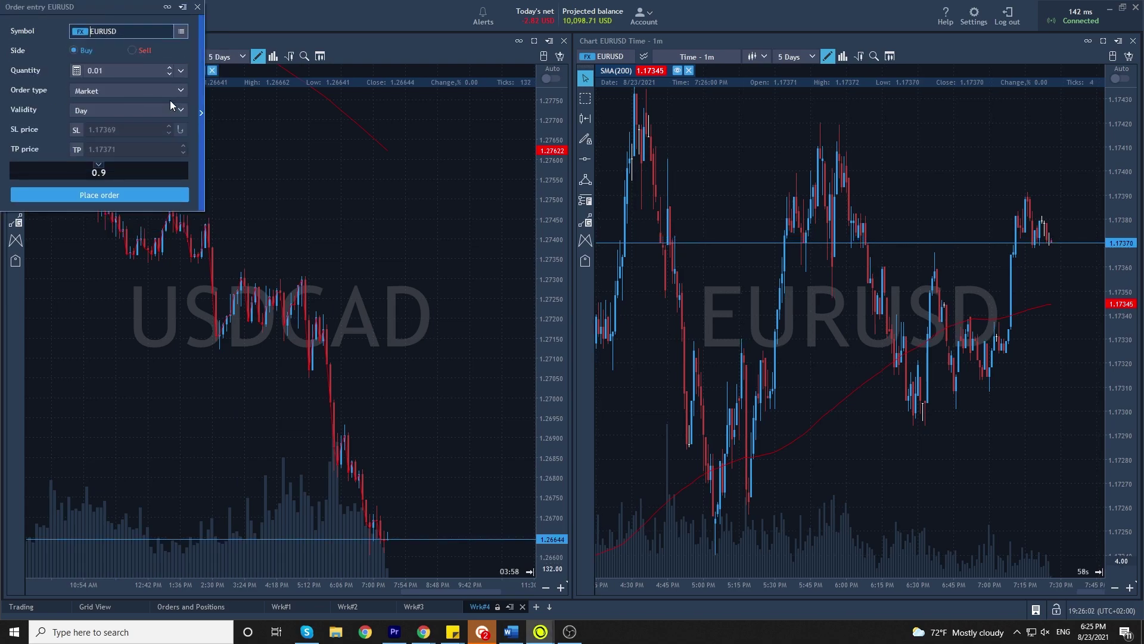
left_click_drag(108, 16, 399, 56)
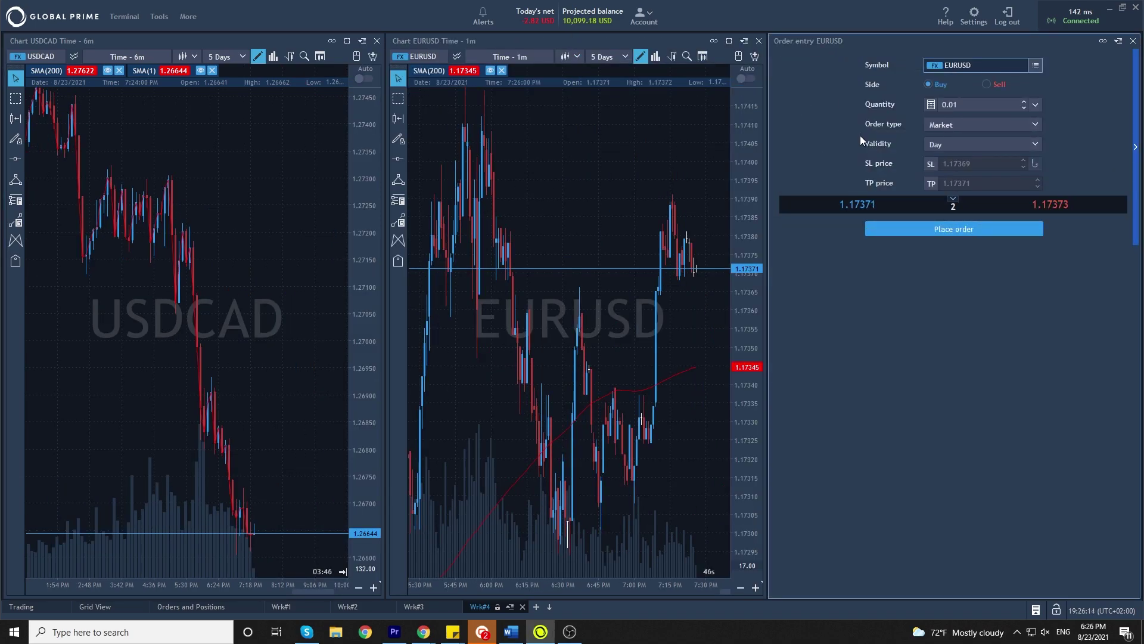
Switch the order entry symbol from EURUSD to GBPUSD
left_click(1035, 67)
scroll(932, 220, "down", 2)
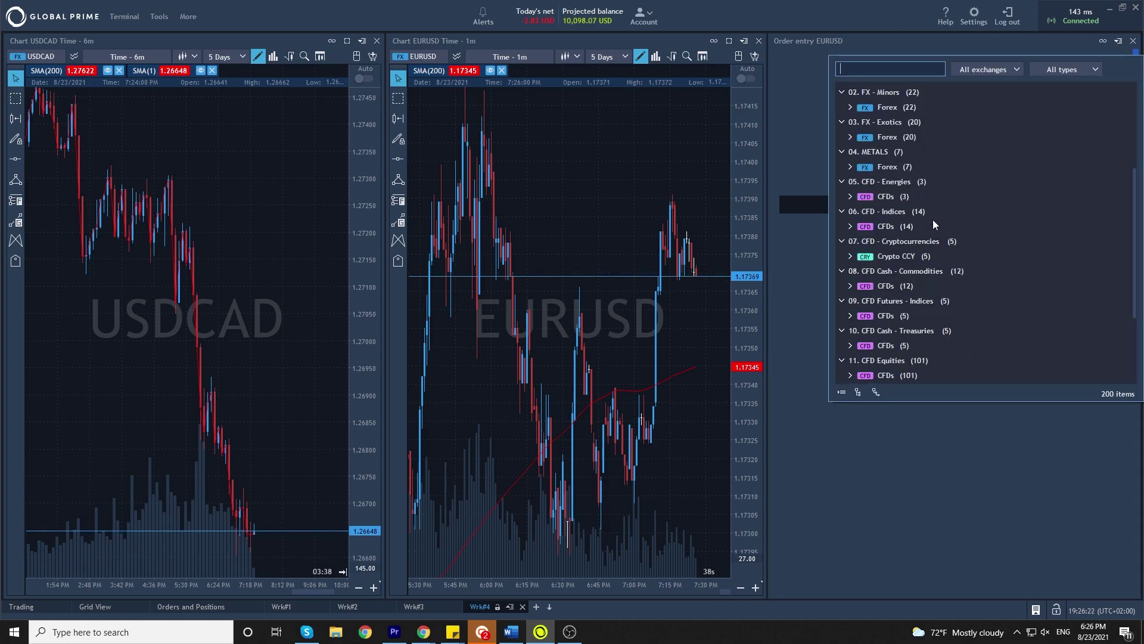
scroll(925, 191, "up", 3)
left_click(923, 171)
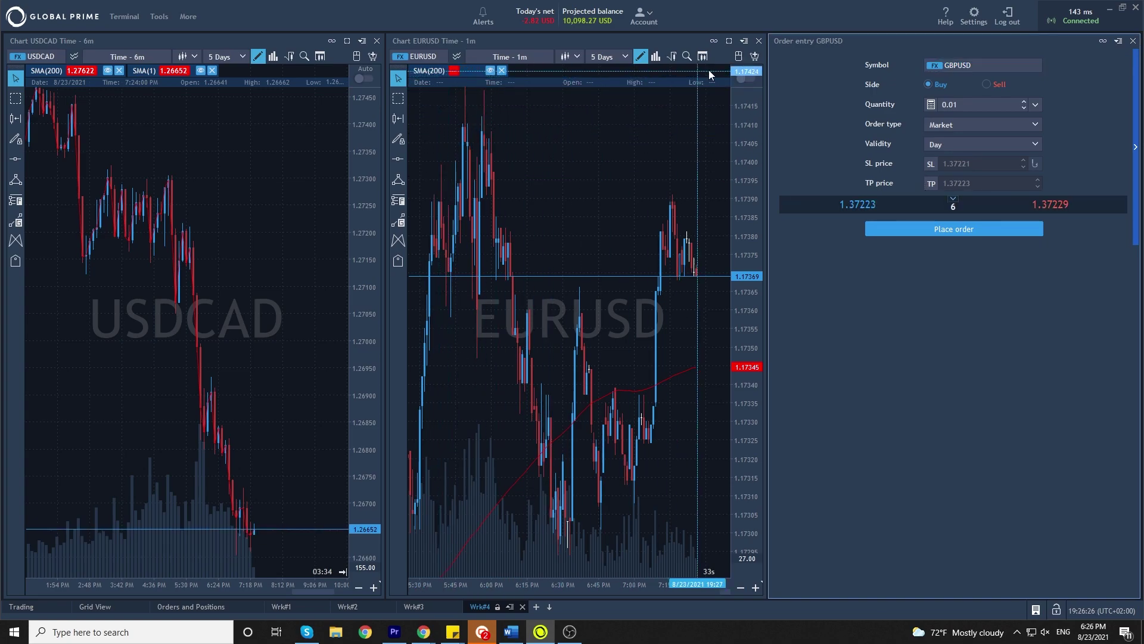
Turn on mouse trading directly from the EURUSD chart's trading controls
left_click(755, 56)
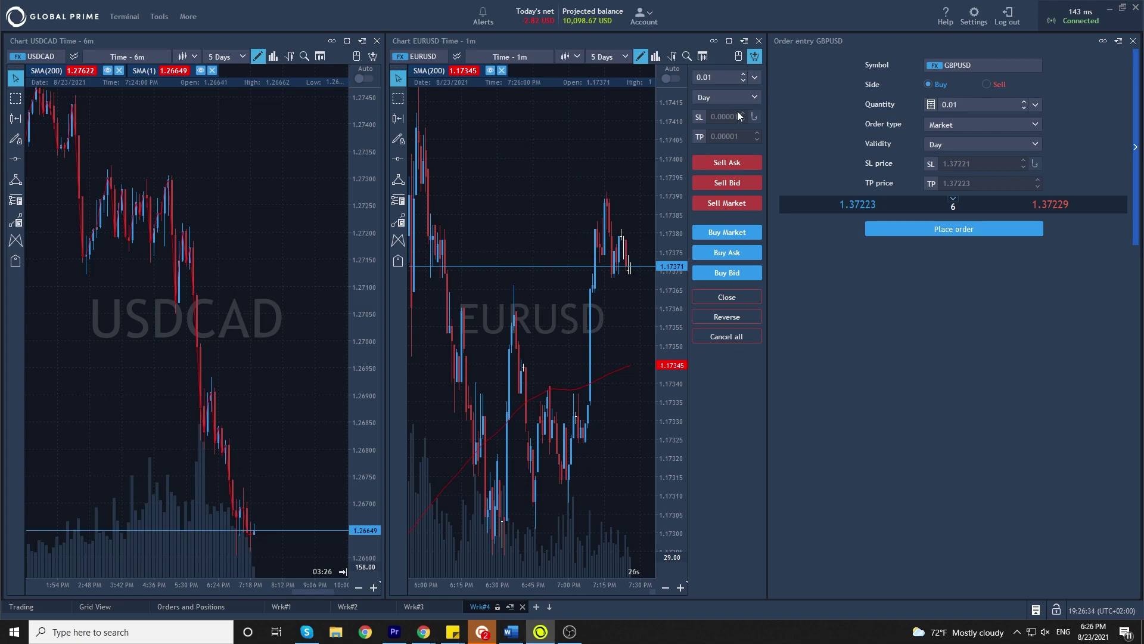
left_click(738, 57)
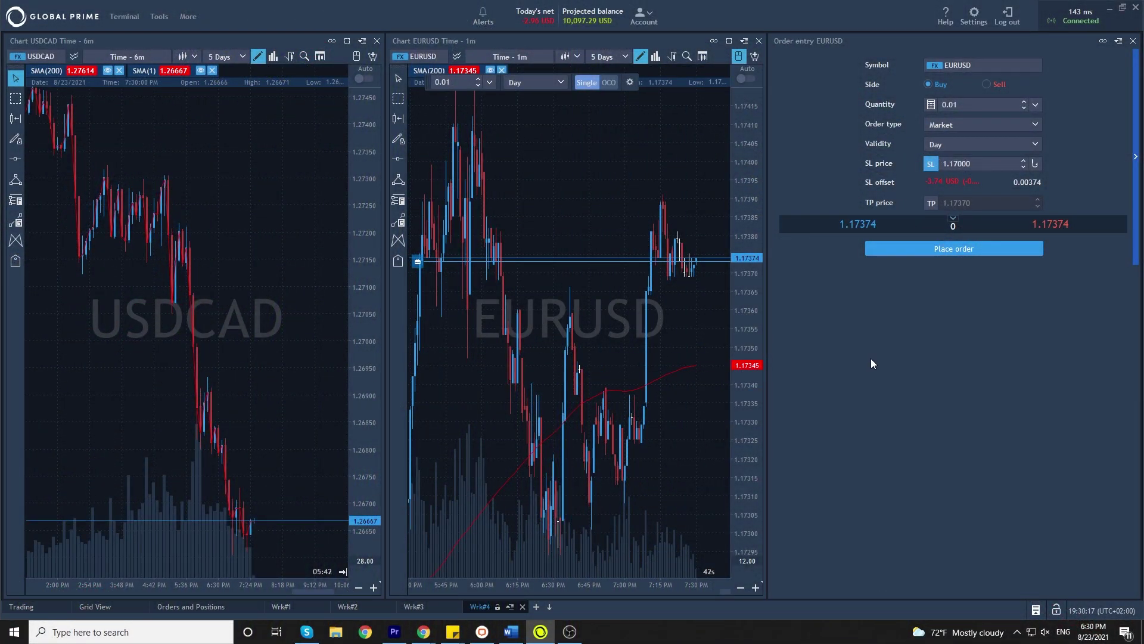
Bring up the Orders and Positions workspace listing the six open positions, including the 0.01 EURUSD long at 1.17373
left_click(180, 607)
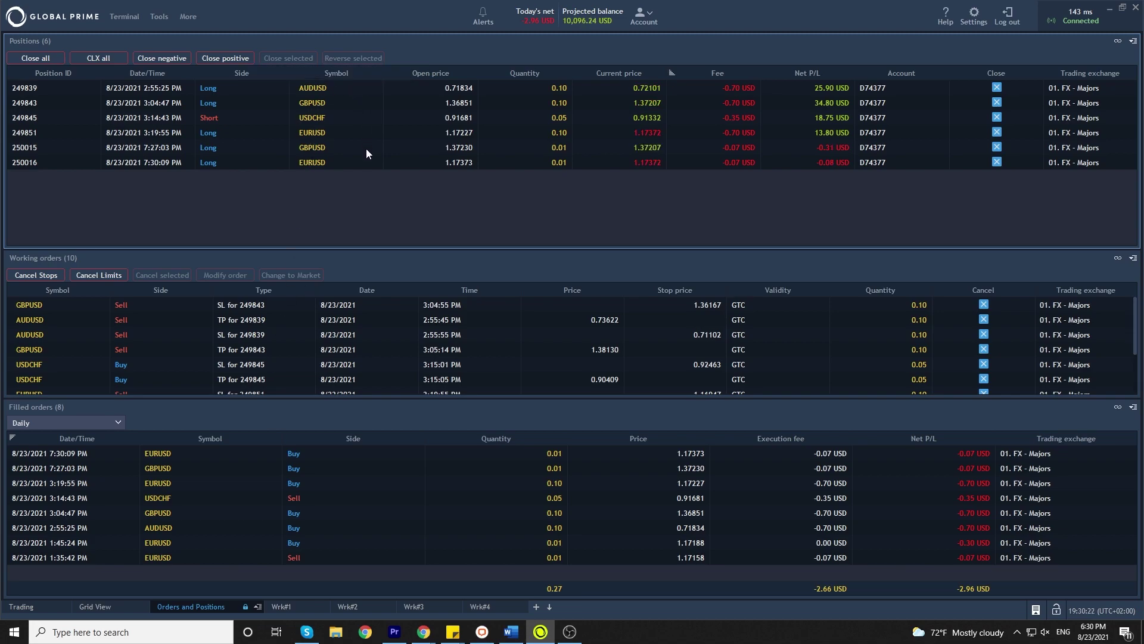